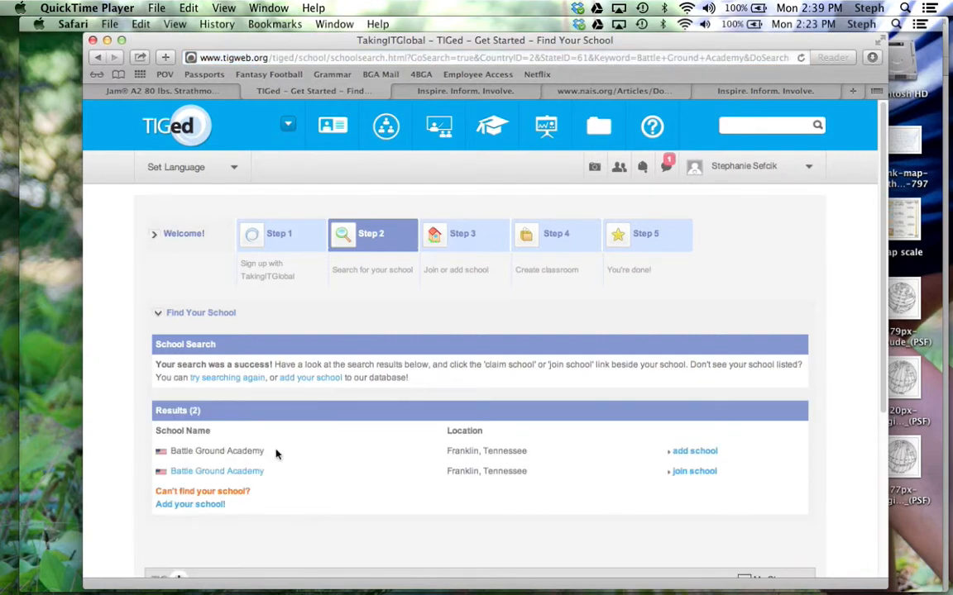
# - Enter Example School as the school name with web address exampleschool.tiged.org
pyautogui.moveTo(545, 454)
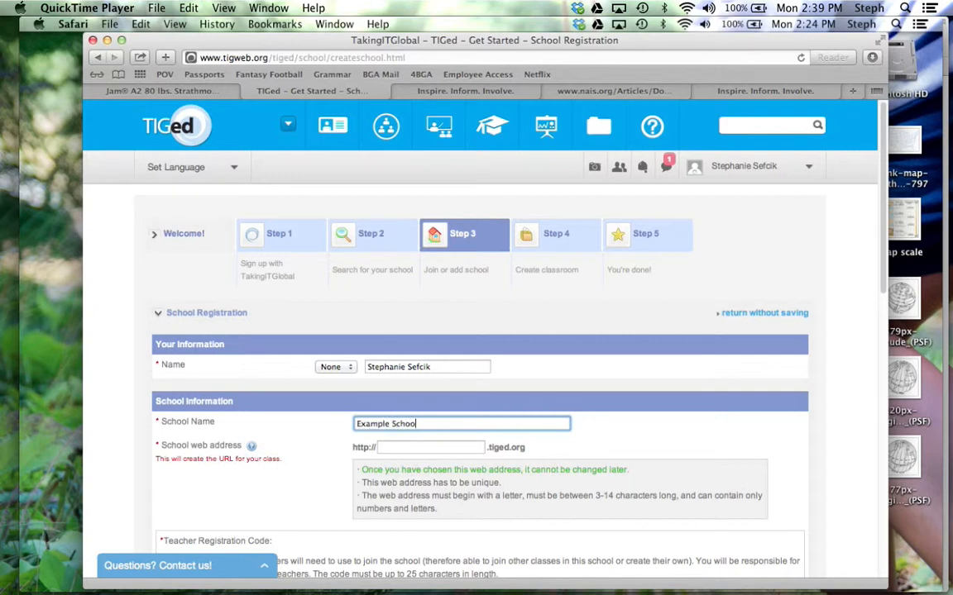
pyautogui.click(430, 447)
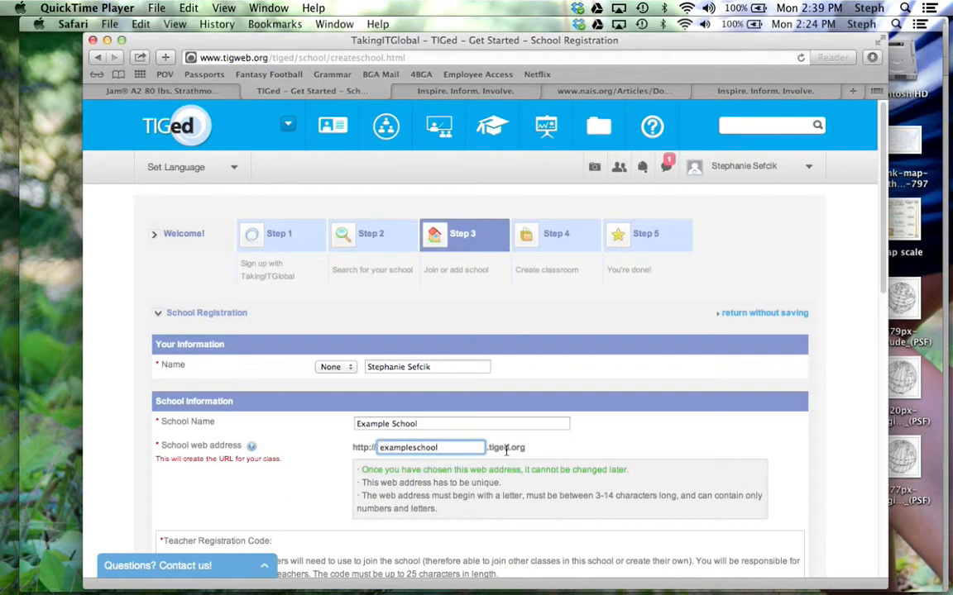
pyautogui.scroll(-4, 483, 496)
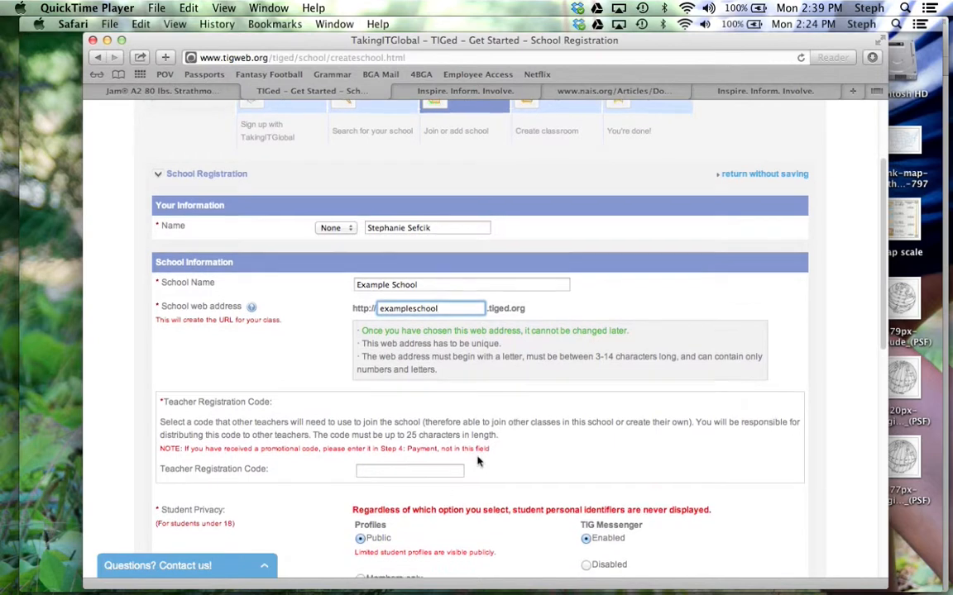
pyautogui.scroll(-5, 477, 461)
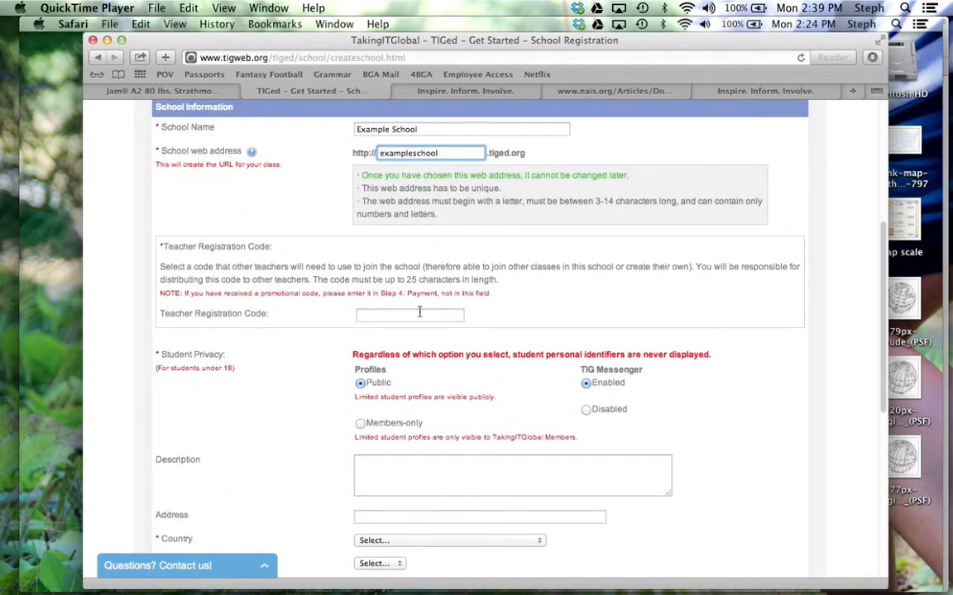
pyautogui.click(419, 314)
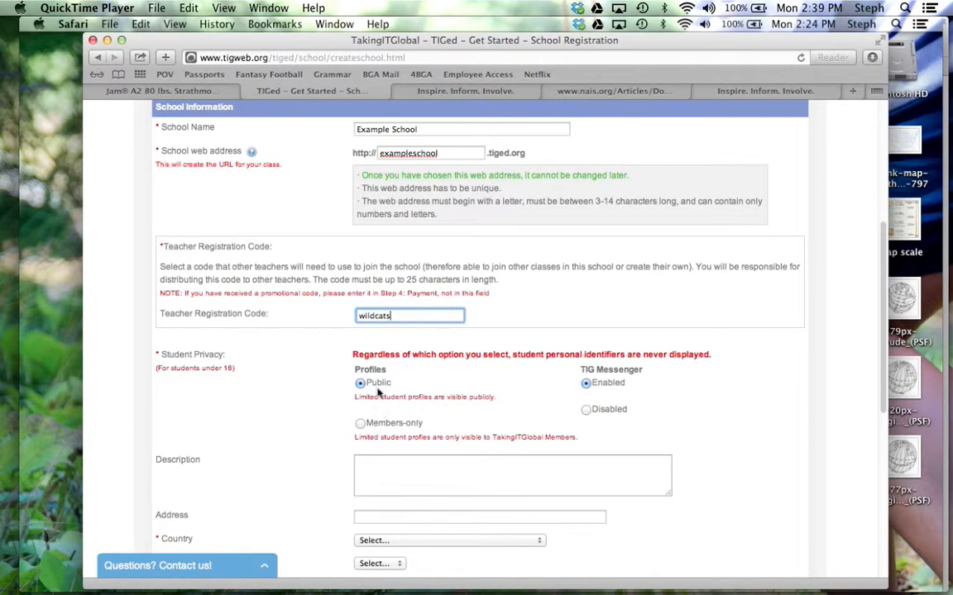
# - Enter the teacher registration code and set the country to United States
pyautogui.scroll(-5, 380, 418)
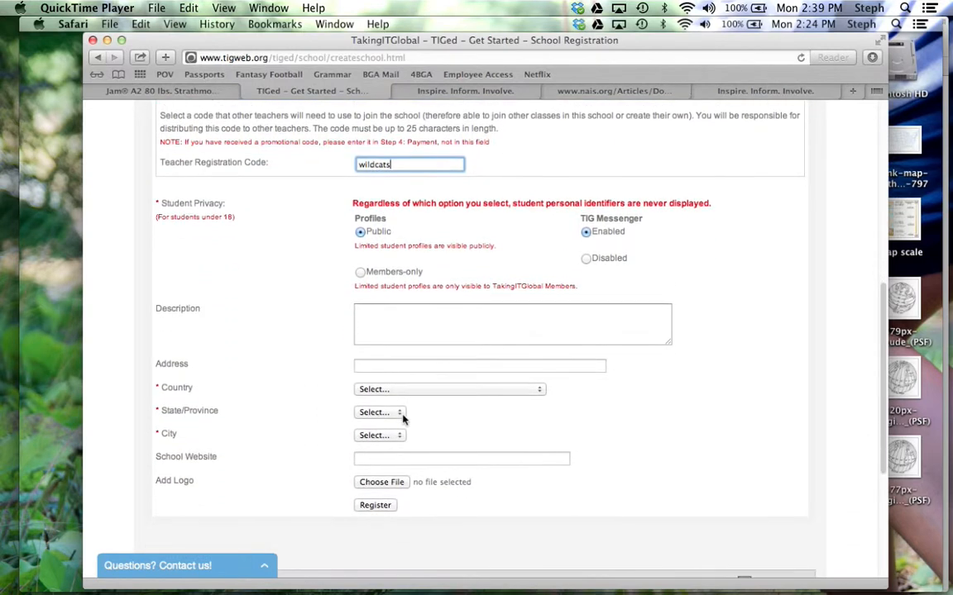
pyautogui.click(397, 363)
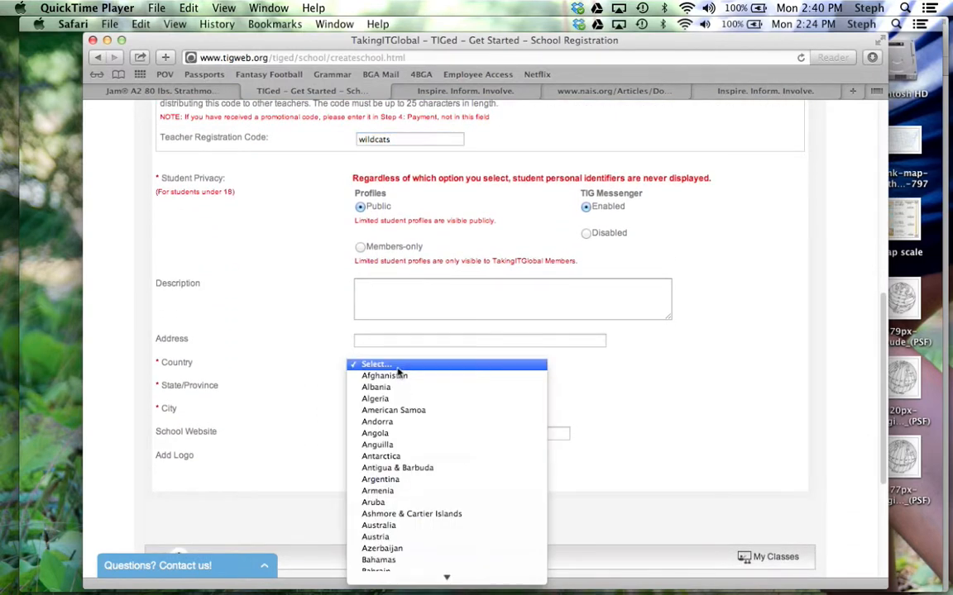
pyautogui.scroll(-20, 399, 380)
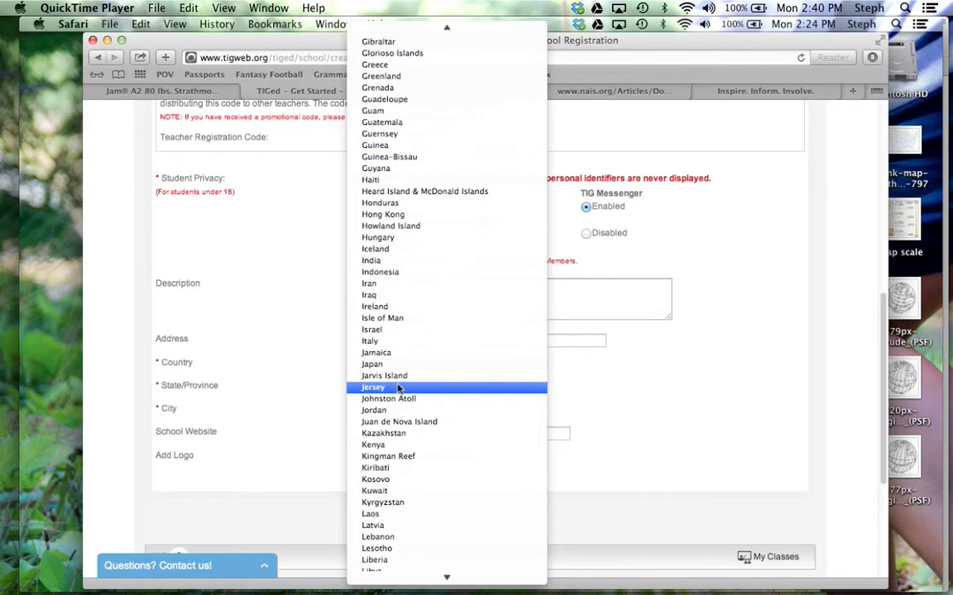
pyautogui.scroll(-6, 399, 387)
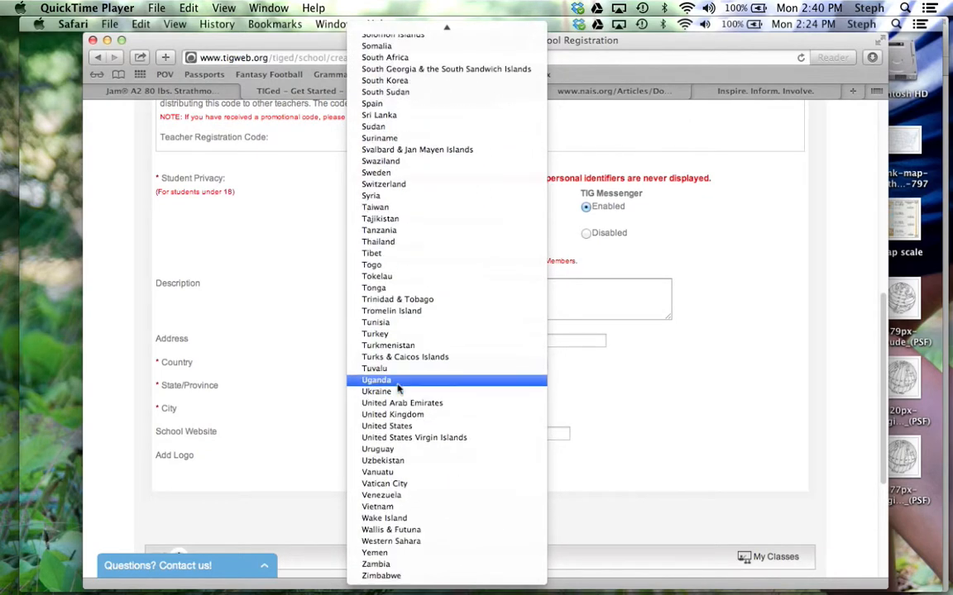
pyautogui.click(398, 427)
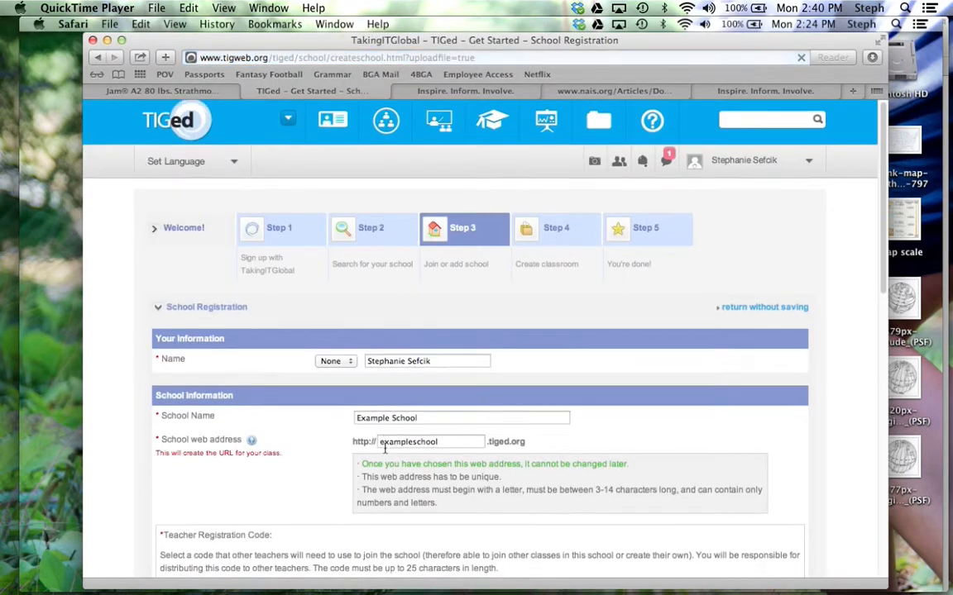
# - Set the school's state to Tennessee and city to Franklin
pyautogui.scroll(-3, 397, 334)
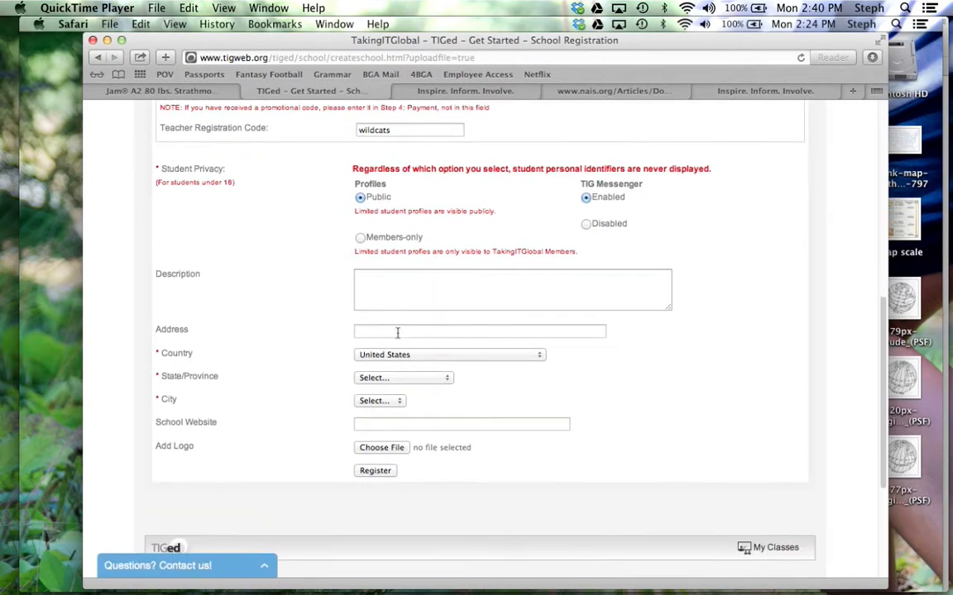
pyautogui.click(392, 378)
pyautogui.scroll(-10, 392, 381)
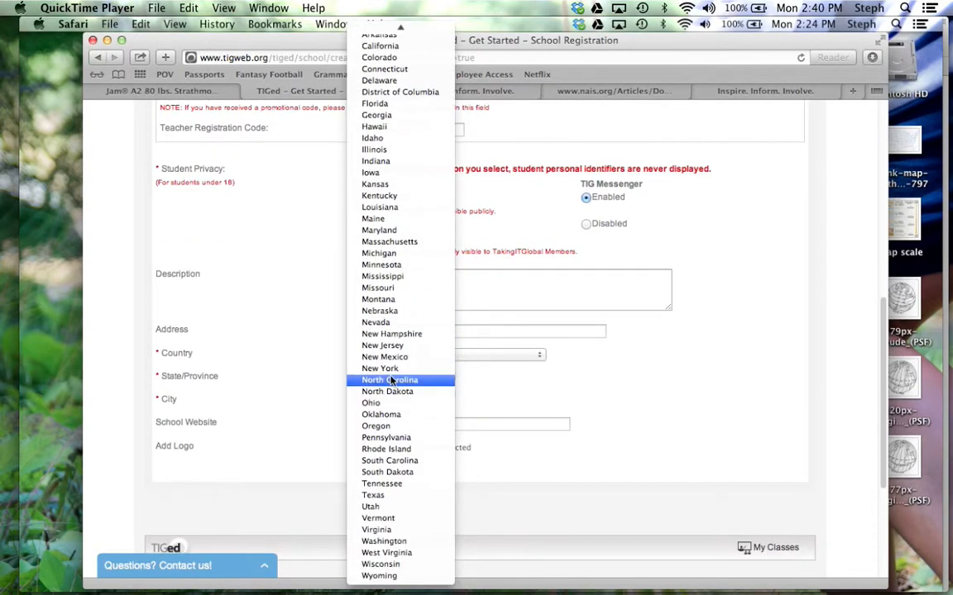
pyautogui.click(381, 483)
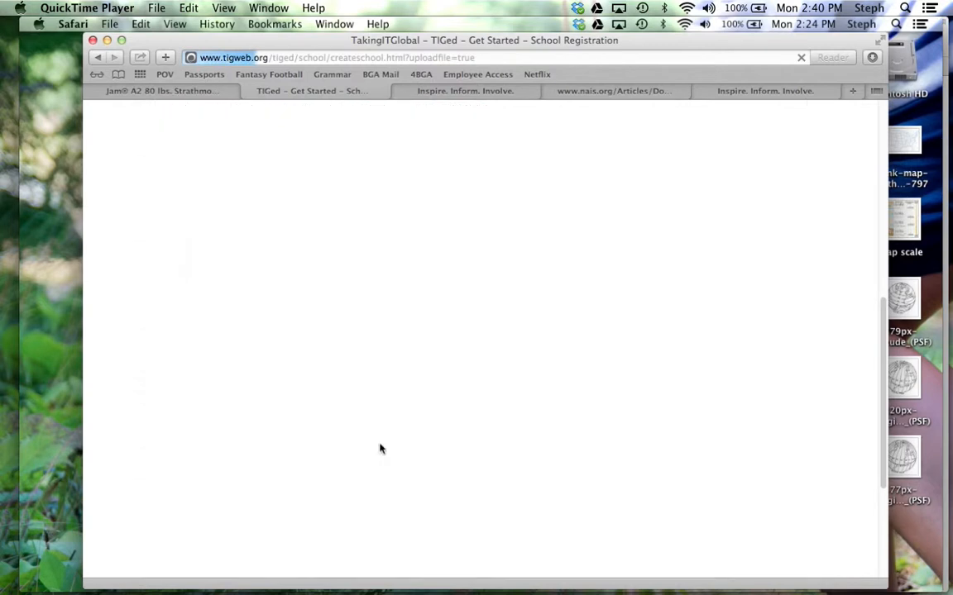
pyautogui.scroll(-15, 381, 446)
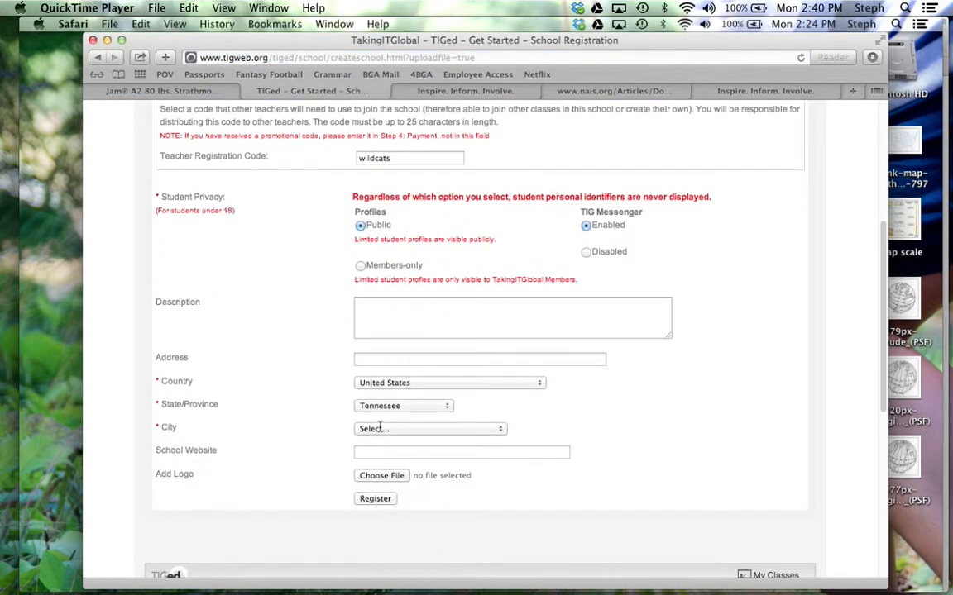
pyautogui.click(380, 428)
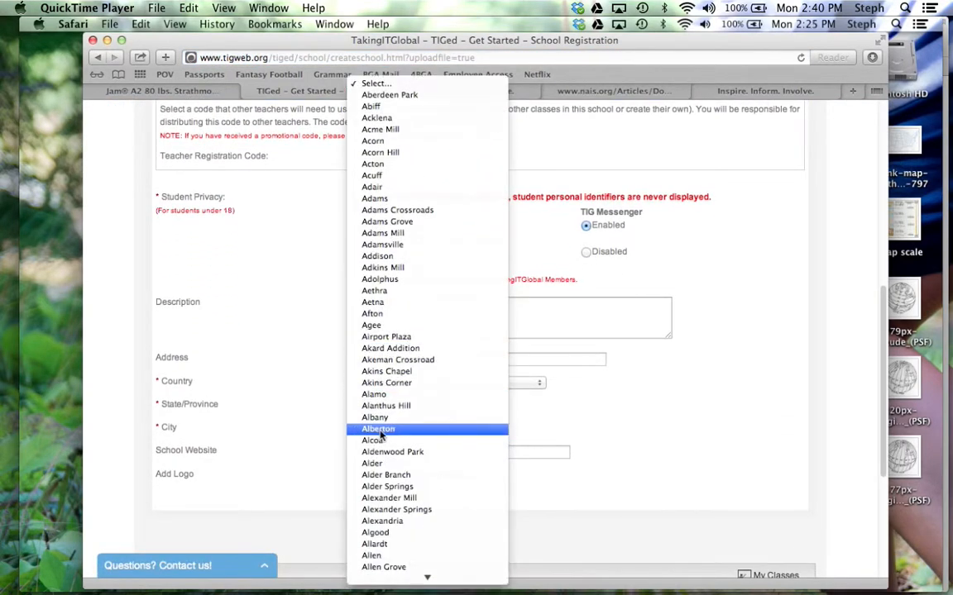
pyautogui.scroll(-20, 379, 434)
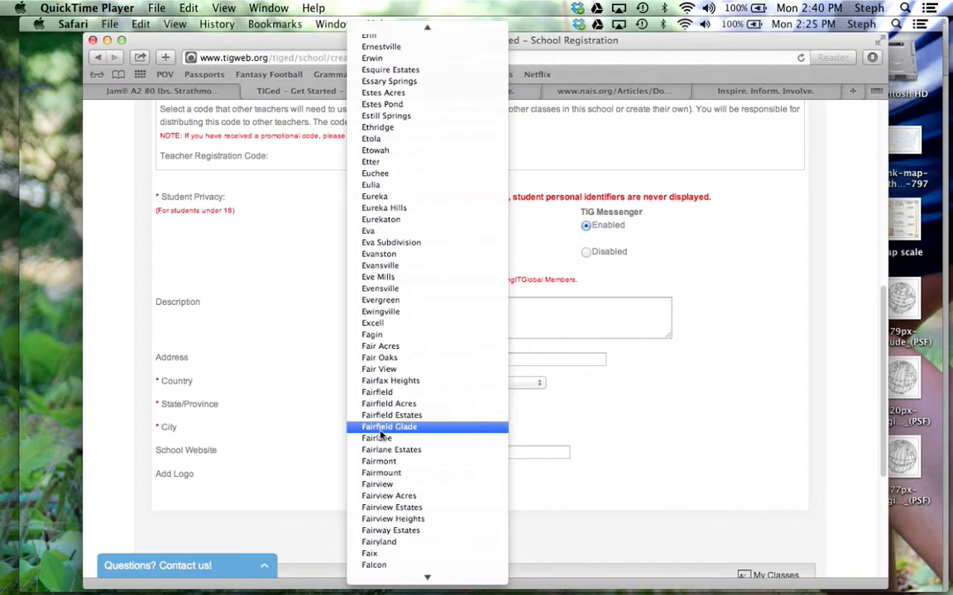
pyautogui.scroll(-10, 381, 433)
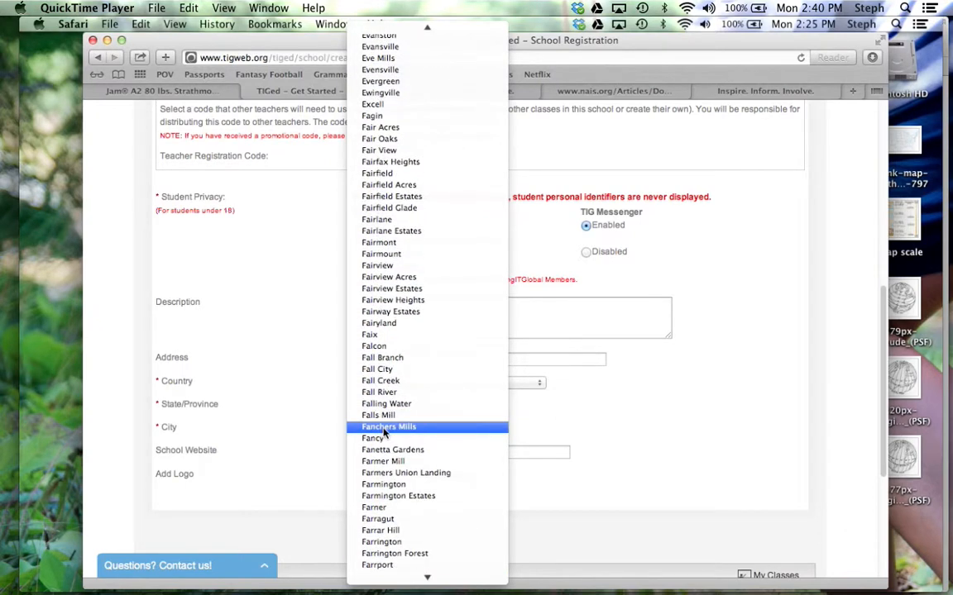
pyautogui.scroll(-15, 382, 432)
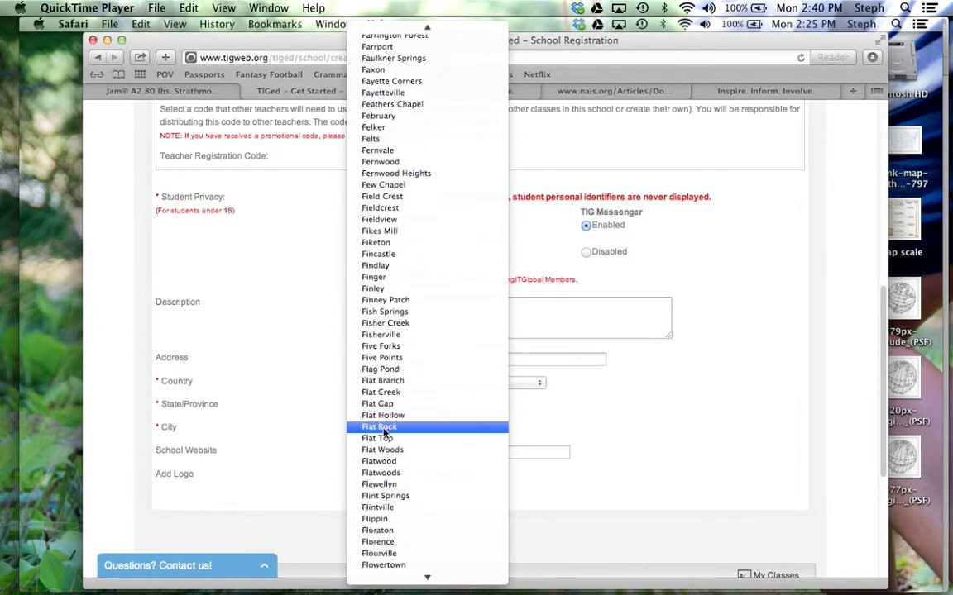
pyautogui.scroll(-20, 383, 430)
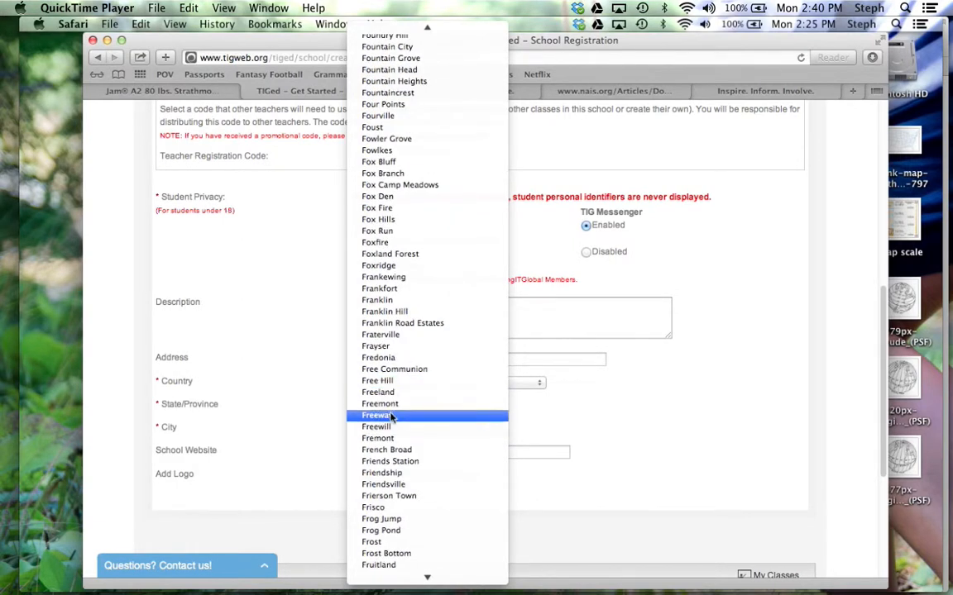
pyautogui.click(404, 302)
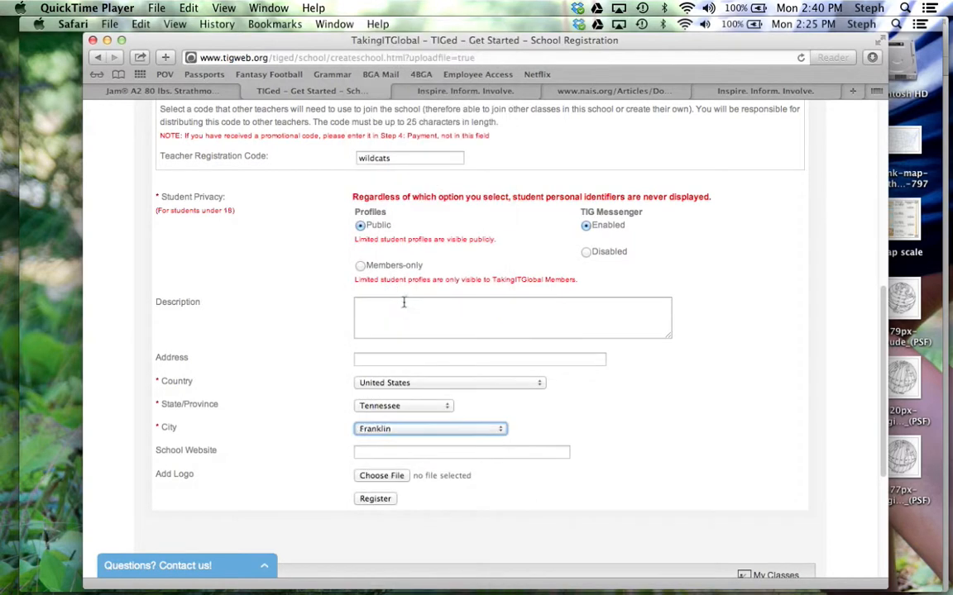
# - Submit the Example School registration to reach the Create Classroom page
pyautogui.click(384, 500)
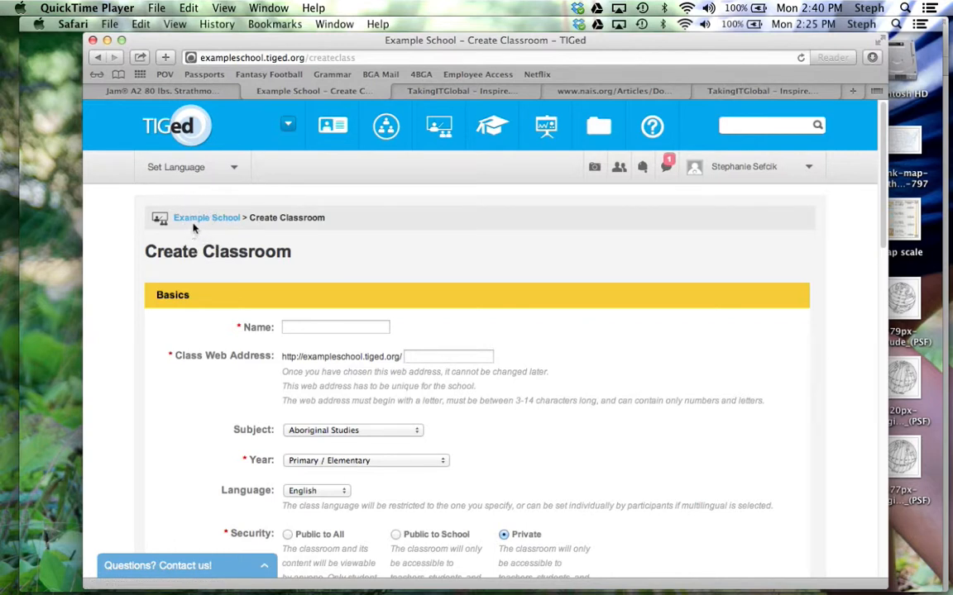
# - Name the classroom Challenge Poverty and set its web address to challengepoverty
pyautogui.click(318, 327)
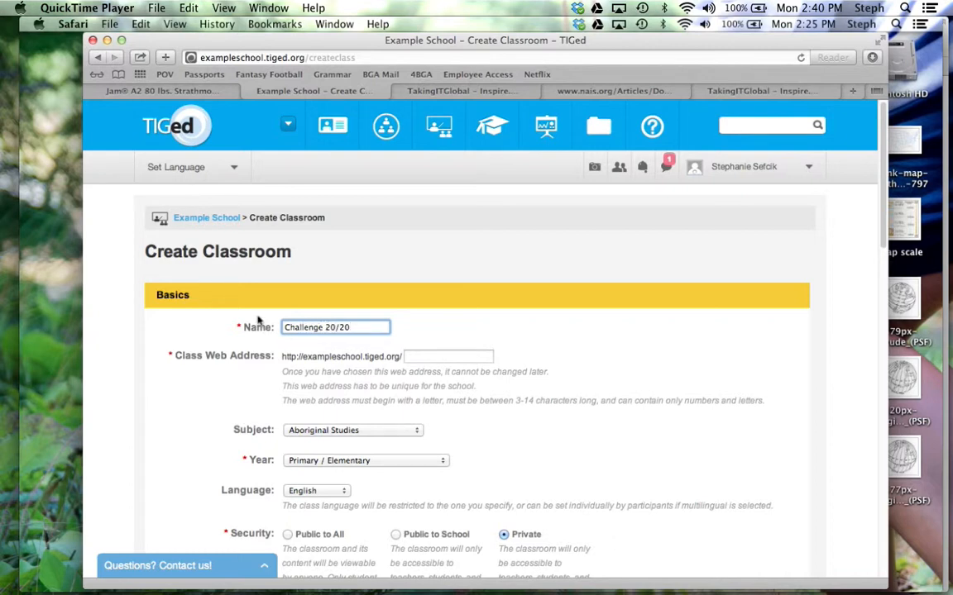
pyautogui.moveTo(324, 326); pyautogui.dragTo(358, 326)
pyautogui.write('Poverty')
pyautogui.click(439, 355)
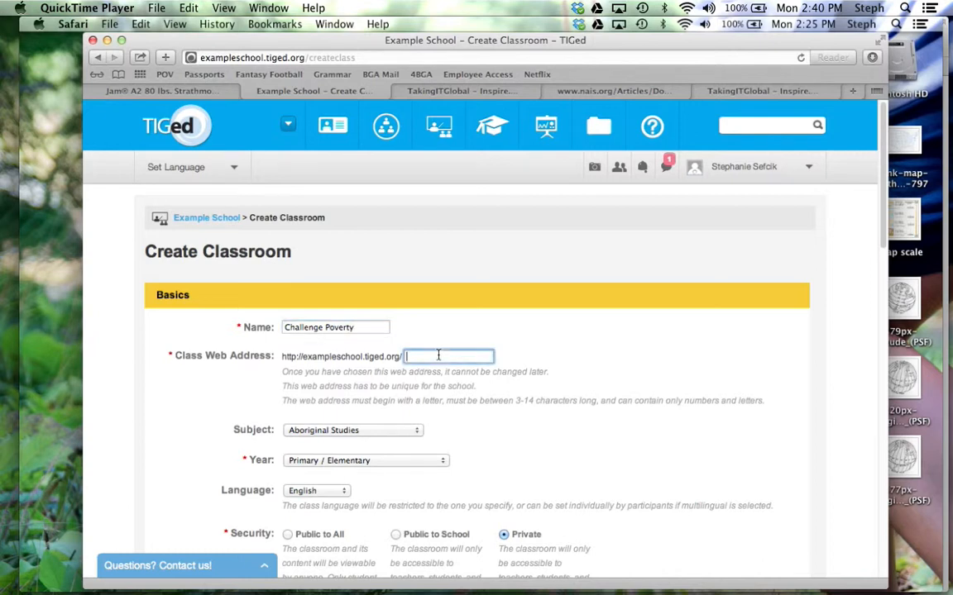
pyautogui.write('challengepovert')
# - Set the subject to Arts and Communication and the year to Intermediate / Middle
pyautogui.scroll(-3, 386, 440)
pyautogui.click(379, 316)
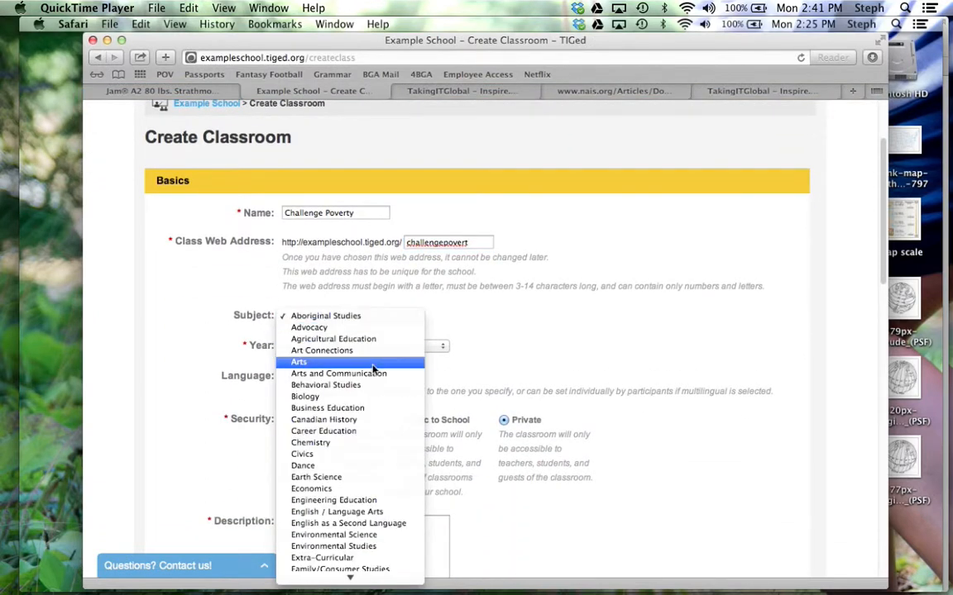
pyautogui.click(364, 373)
pyautogui.click(362, 348)
pyautogui.click(356, 358)
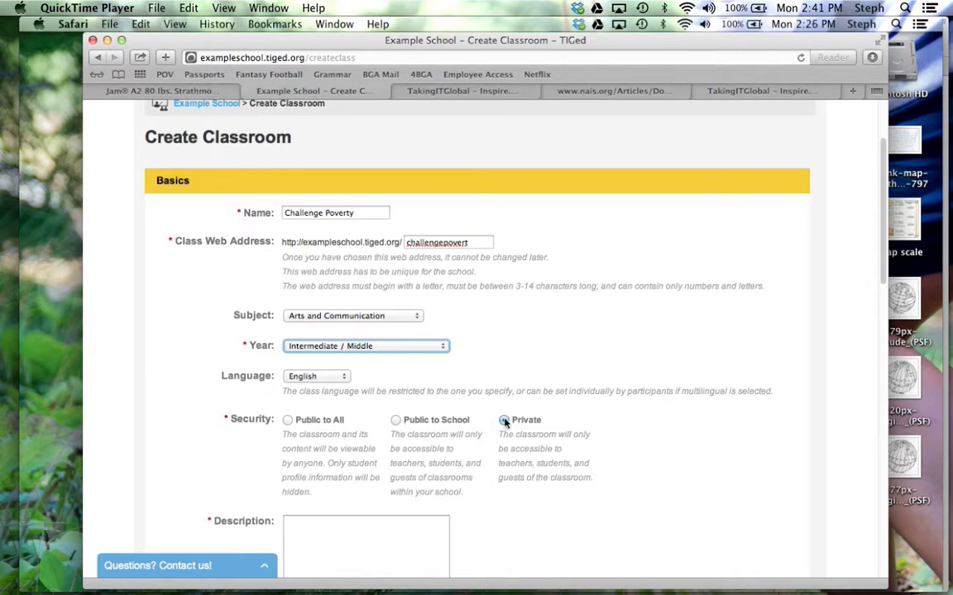
# - Add the Poverty project description and create the classroom
pyautogui.scroll(-5, 504, 422)
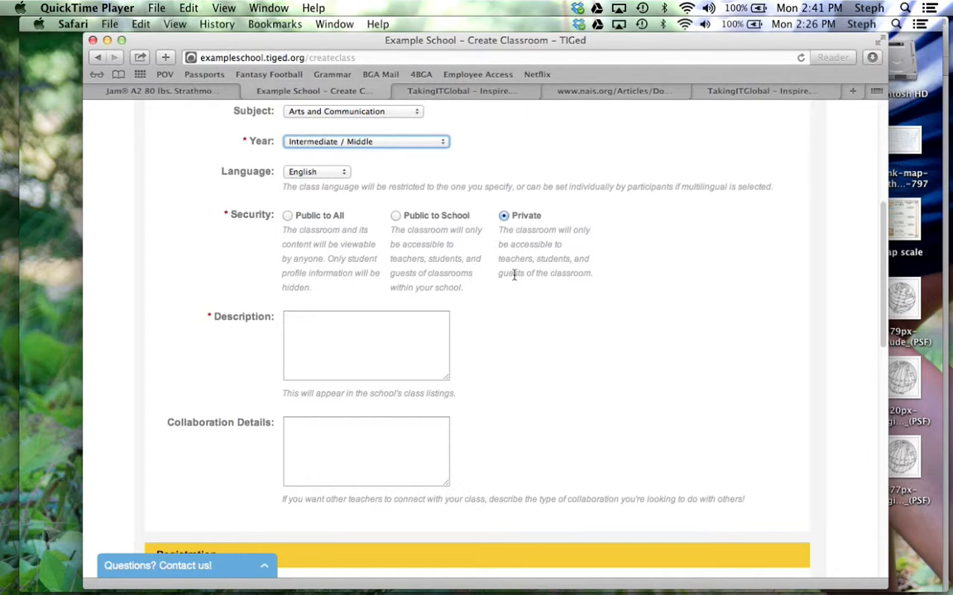
pyautogui.click(381, 324)
pyautogui.write('Poverty gp')
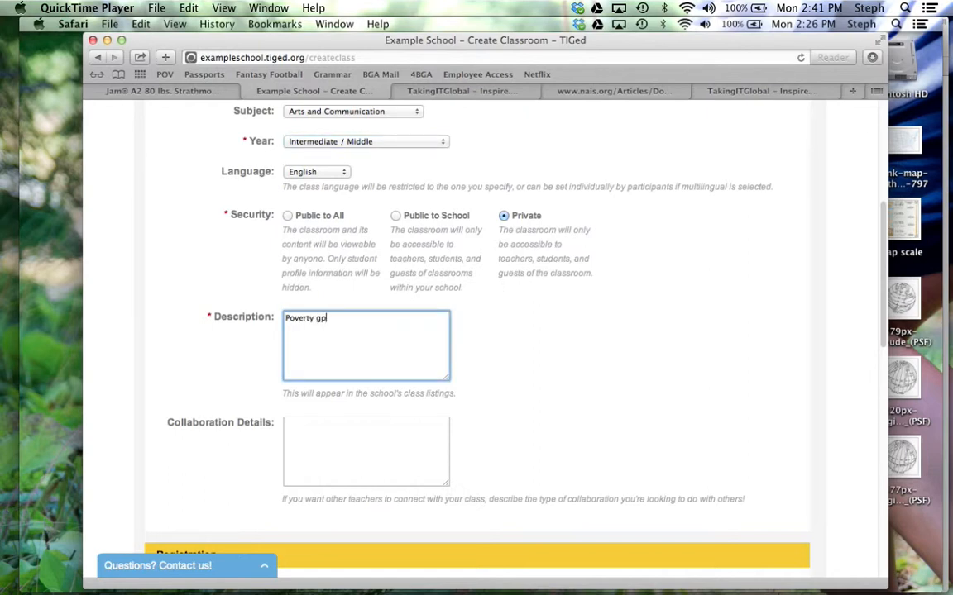
pyautogui.scroll(-5, 312, 361)
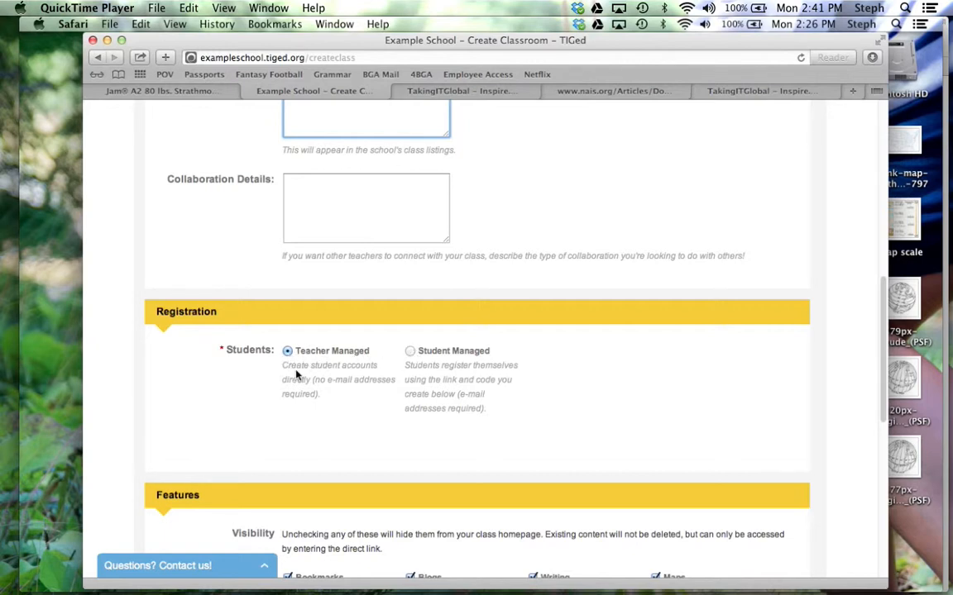
pyautogui.scroll(-5, 298, 371)
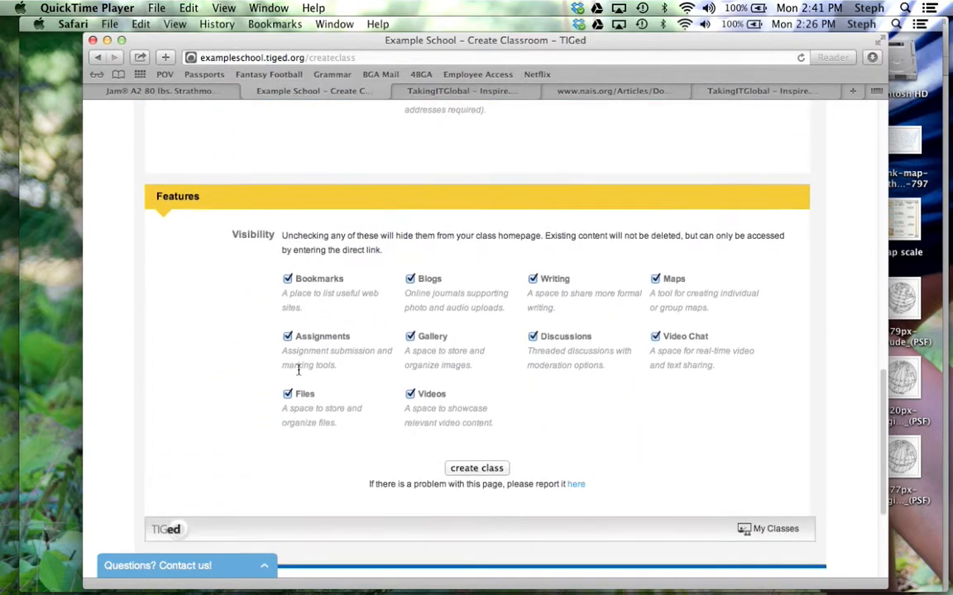
pyautogui.scroll(-3, 298, 295)
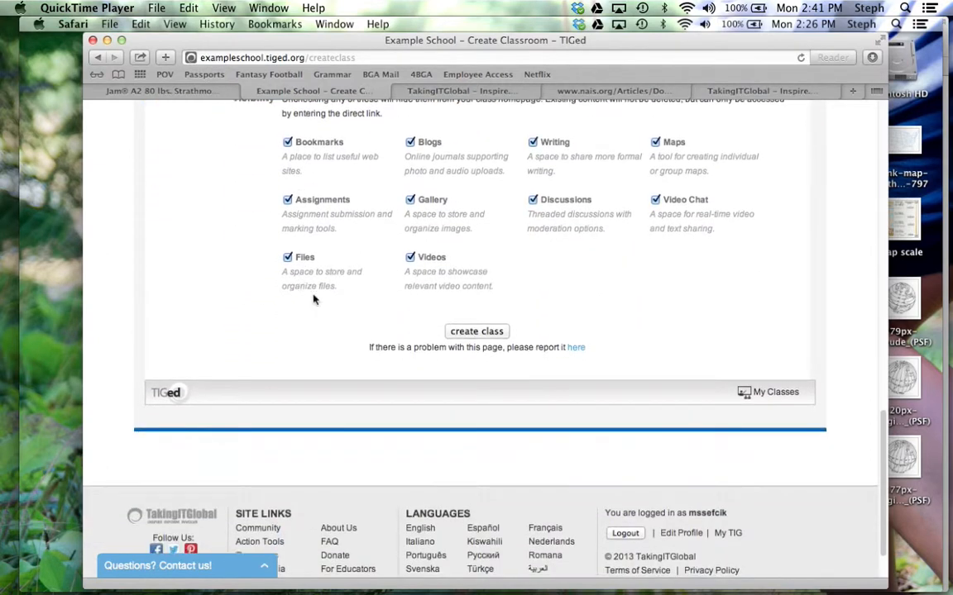
pyautogui.click(464, 332)
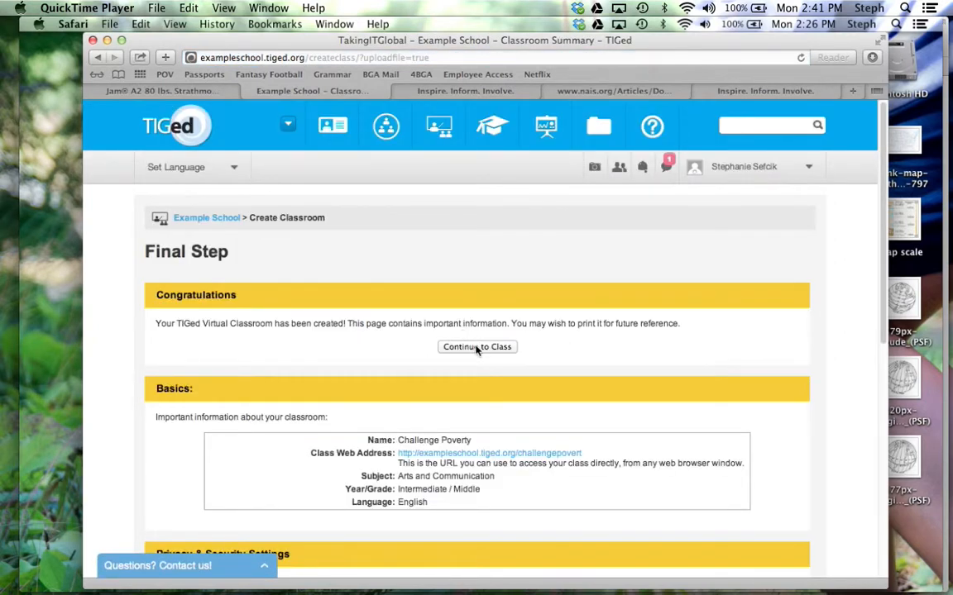
# - Request 10 student accounts with individual passwords and e-mail added later
pyautogui.click(477, 348)
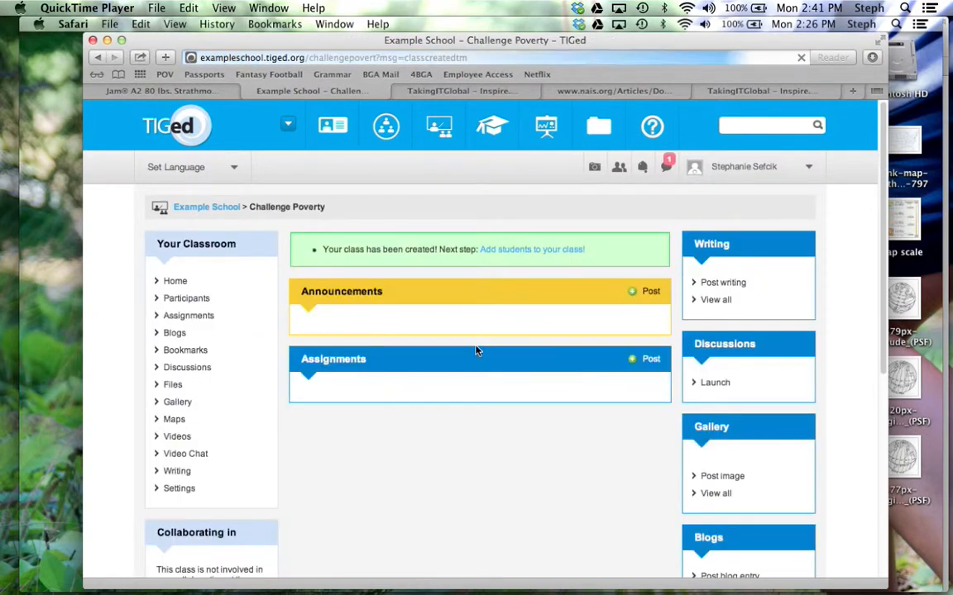
pyautogui.click(520, 252)
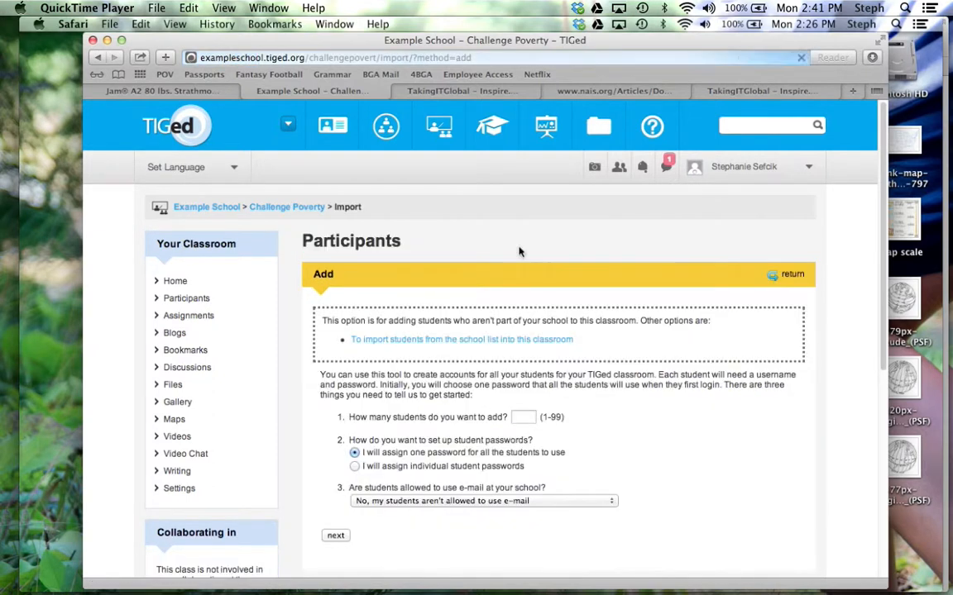
pyautogui.scroll(-3, 520, 251)
pyautogui.click(525, 315)
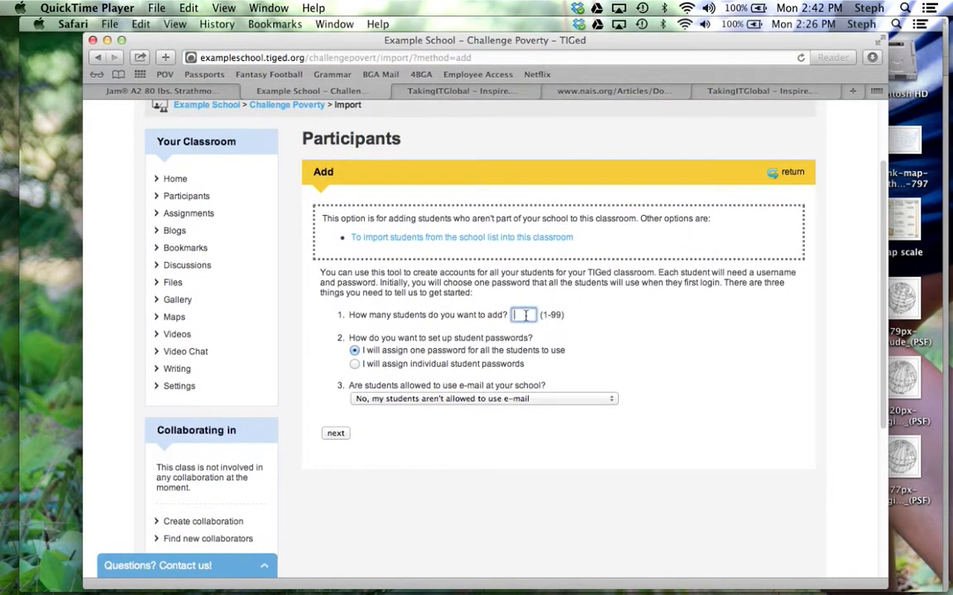
pyautogui.write('10')
pyautogui.click(354, 364)
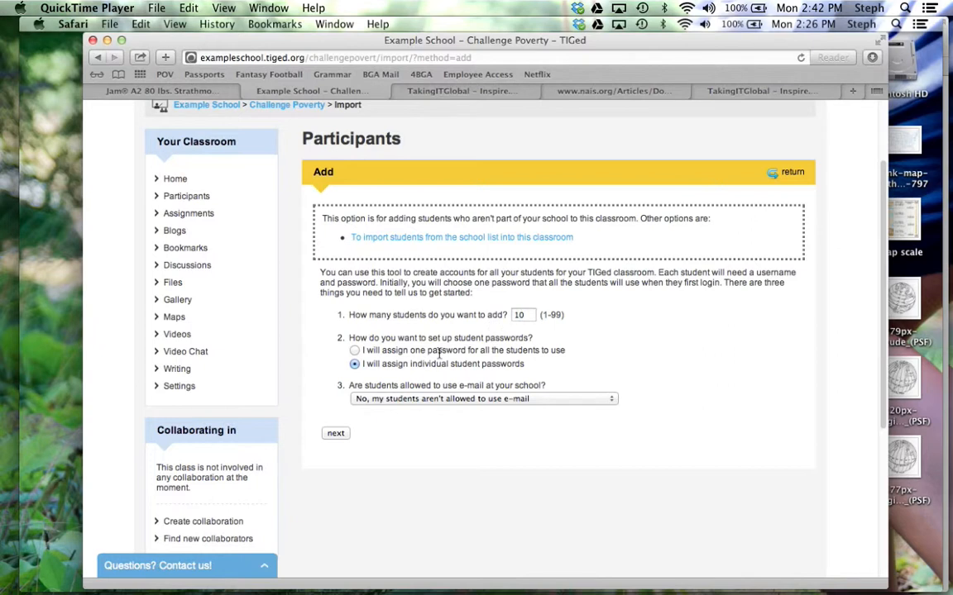
pyautogui.click(424, 399)
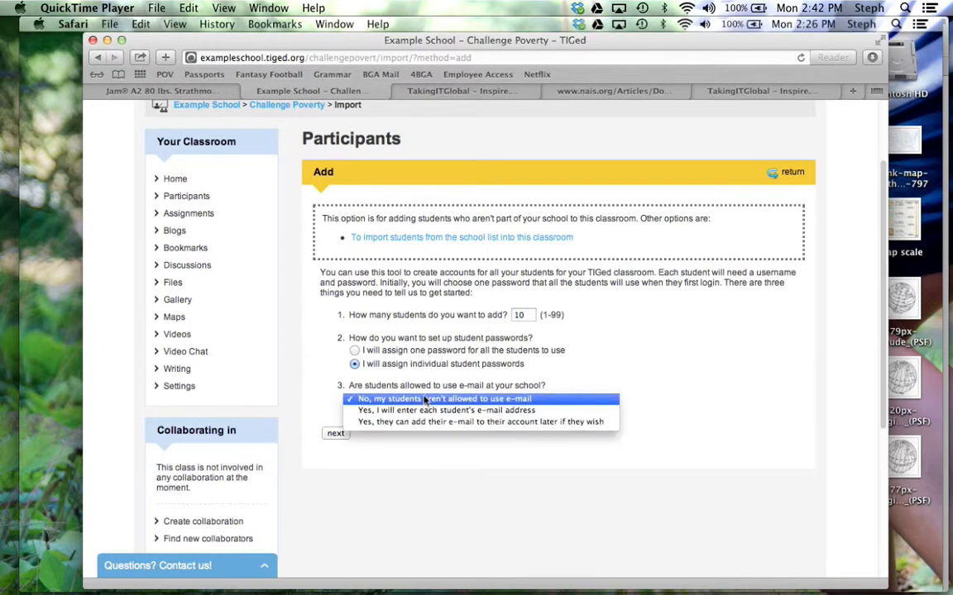
pyautogui.click(454, 423)
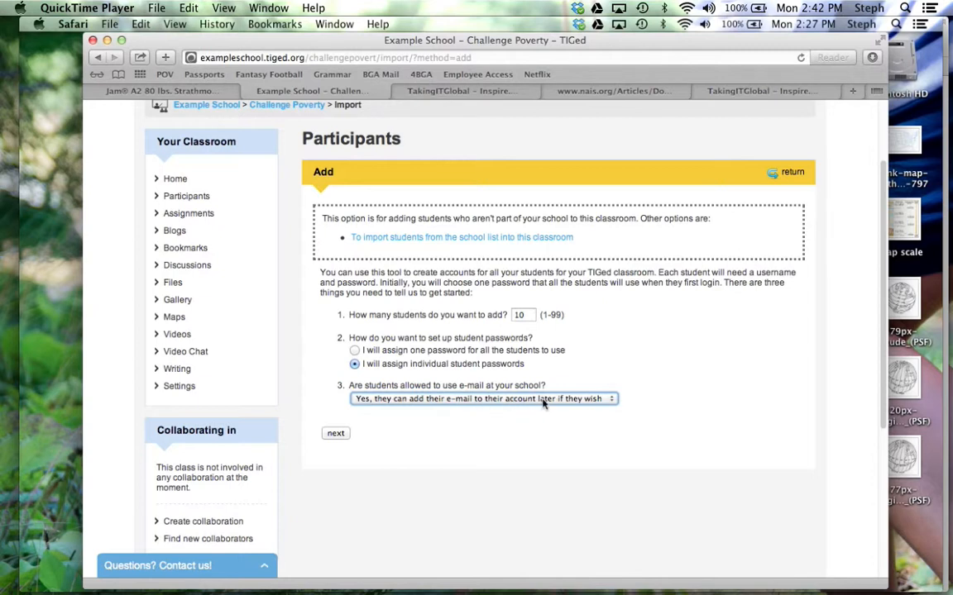
pyautogui.click(336, 433)
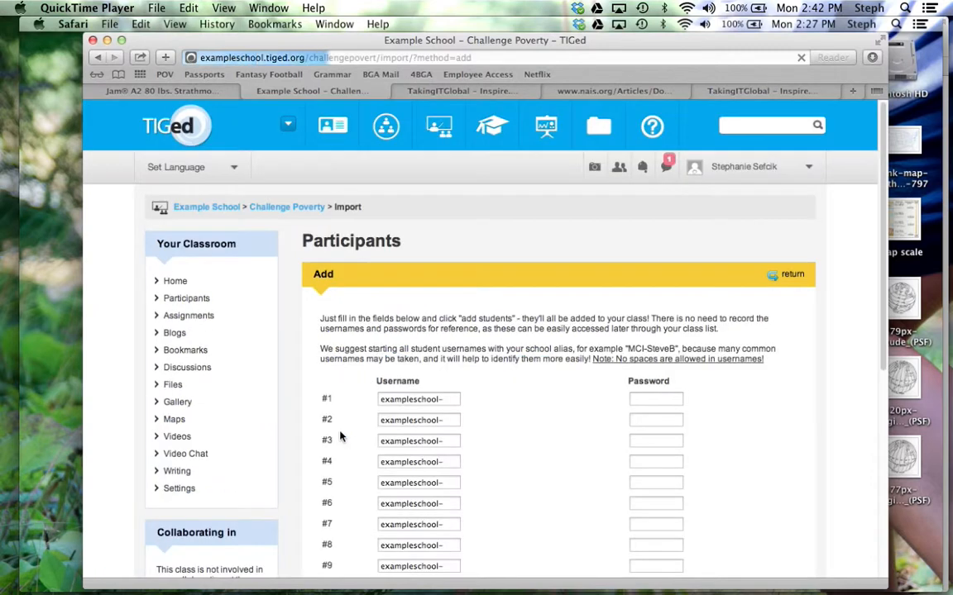
# - Replace the exampleschool- prefix with student names in the first two username fields
pyautogui.scroll(-5, 503, 413)
pyautogui.click(453, 258)
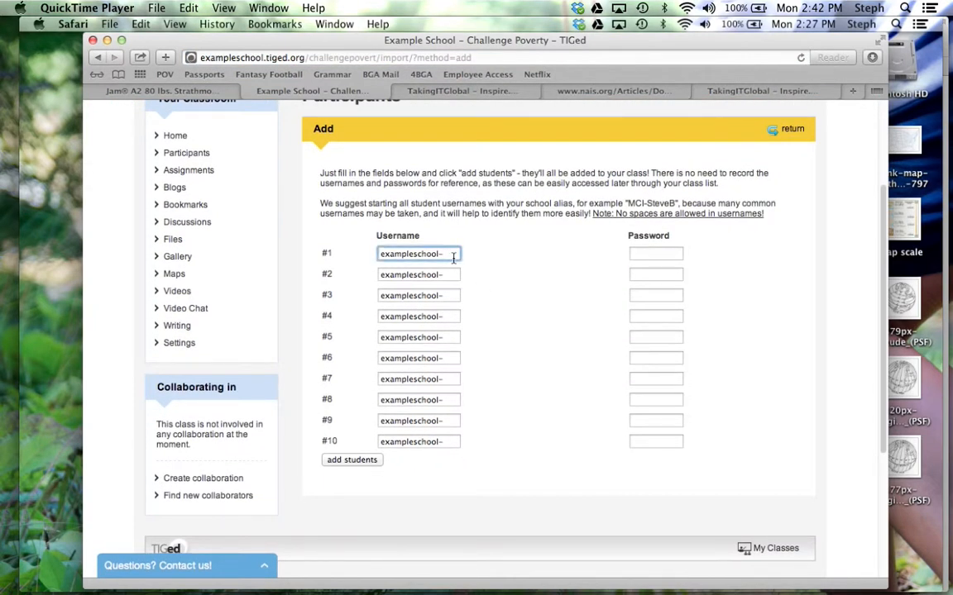
pyautogui.write('JohnB')
pyautogui.click(447, 277)
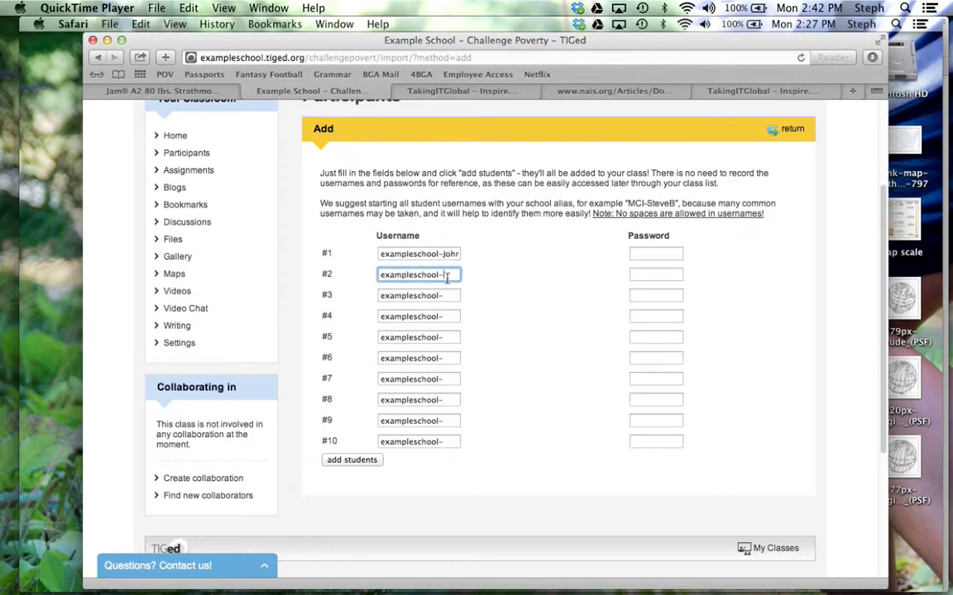
pyautogui.moveTo(380, 255); pyautogui.dragTo(448, 252)
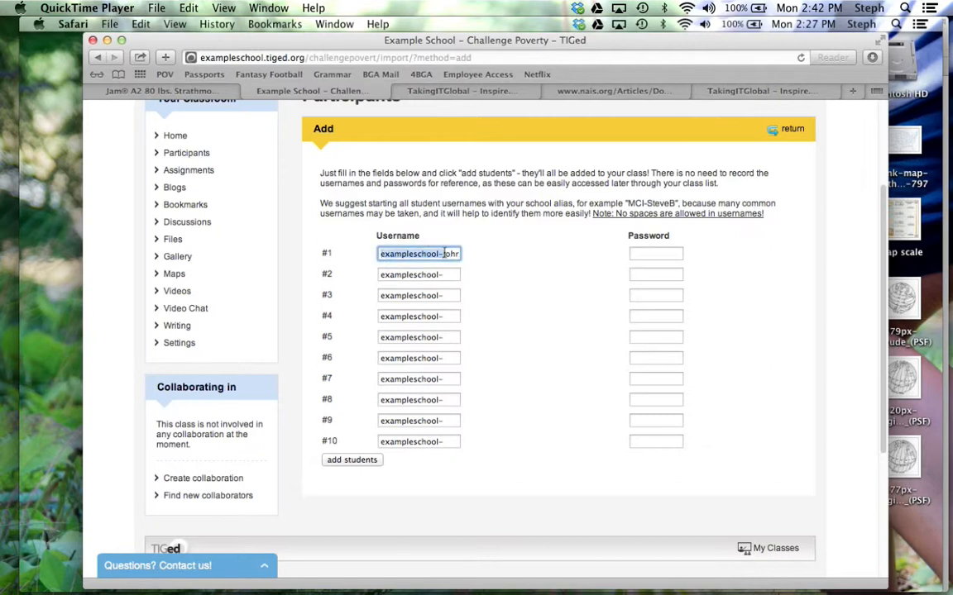
pyautogui.press('BackSpace')
pyautogui.click(448, 272)
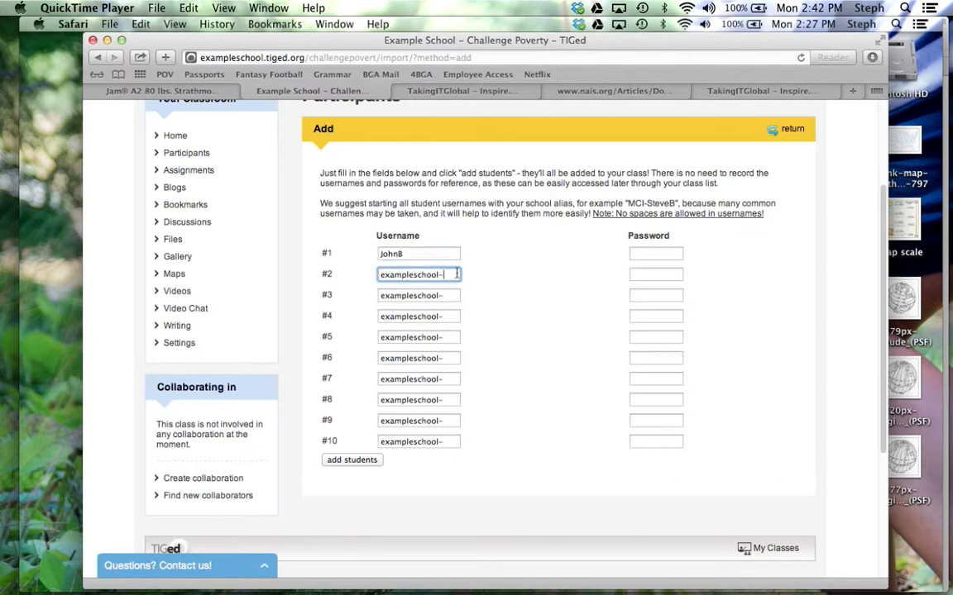
pyautogui.tripleClick(382, 276)
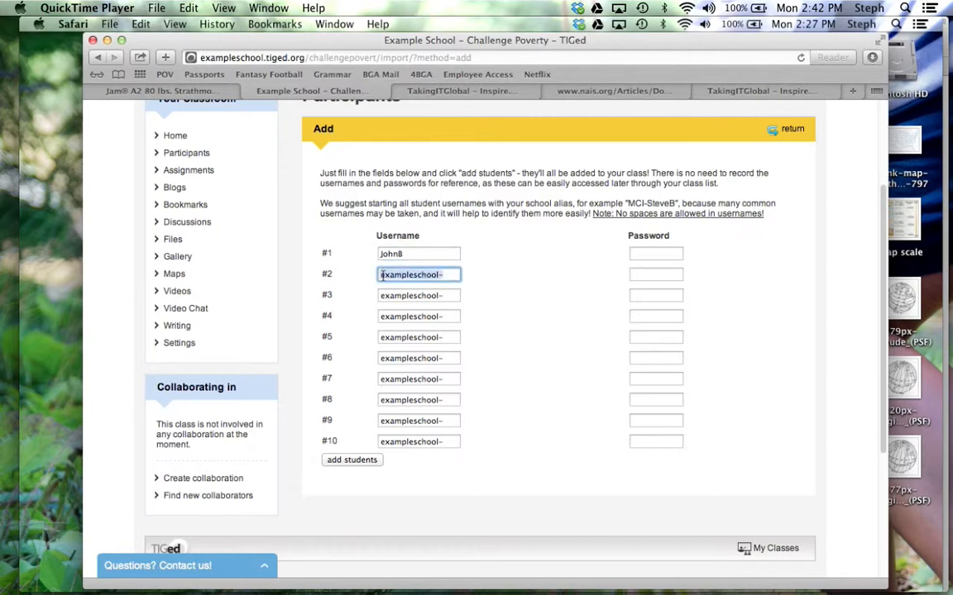
pyautogui.write('Beth')
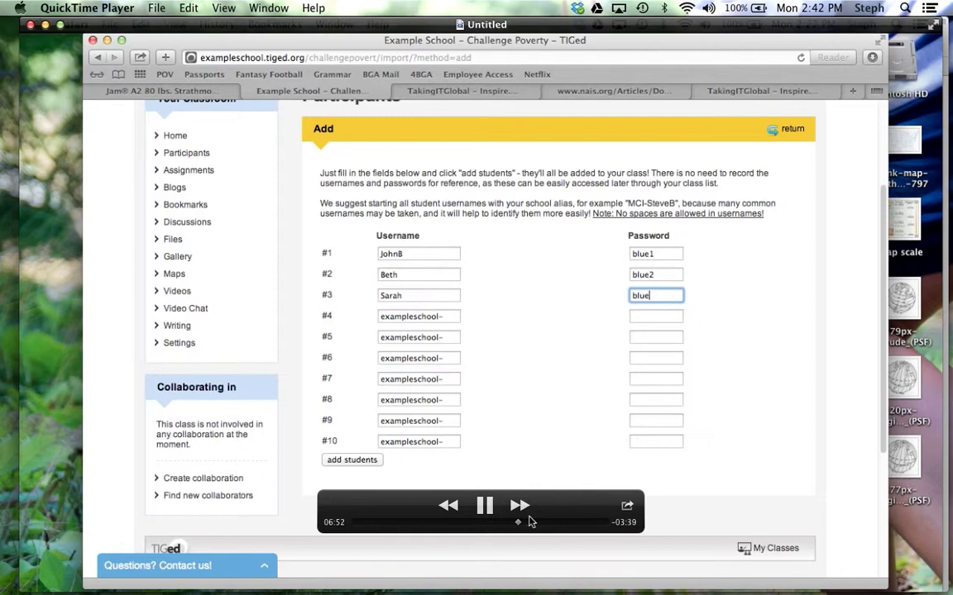
# - Save the student accounts and view Example School's class list with Challenge Poverty
pyautogui.moveTo(519, 527); pyautogui.dragTo(544, 526)
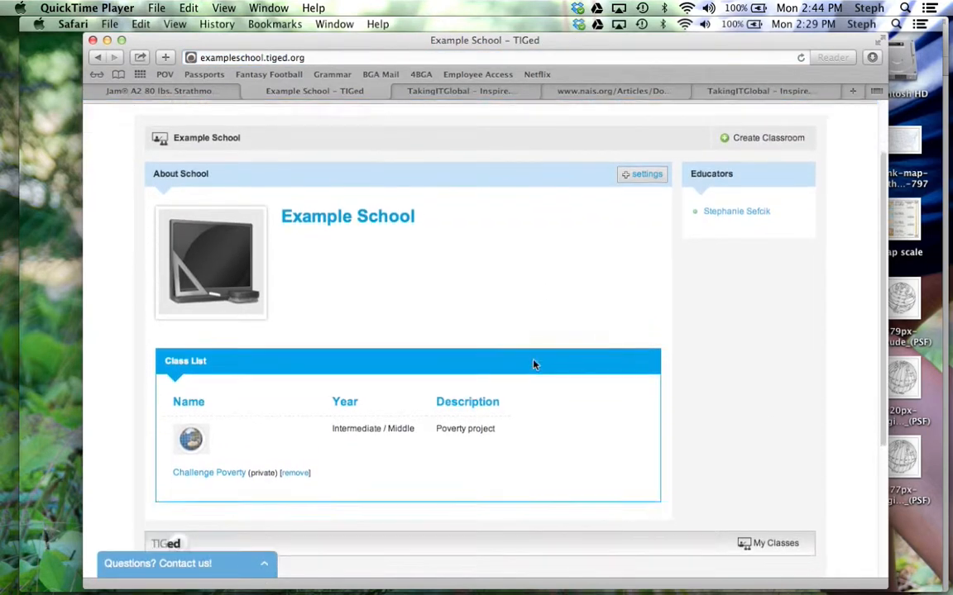
pyautogui.moveTo(517, 547)
pyautogui.click(483, 510)
# - In Apple Mail, open the sent 'Website' message holding the registration link
pyautogui.moveTo(369, 589)
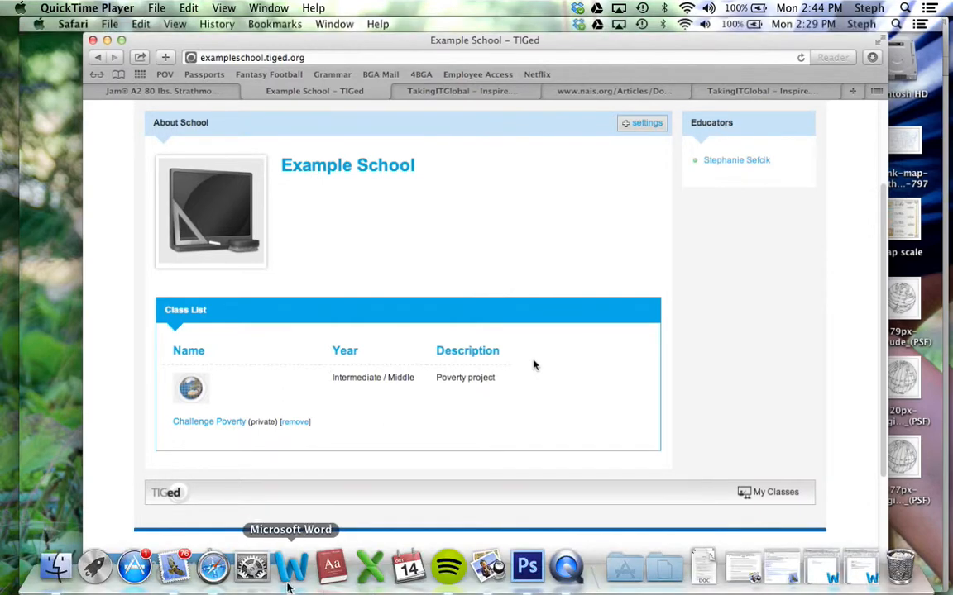
pyautogui.click(173, 571)
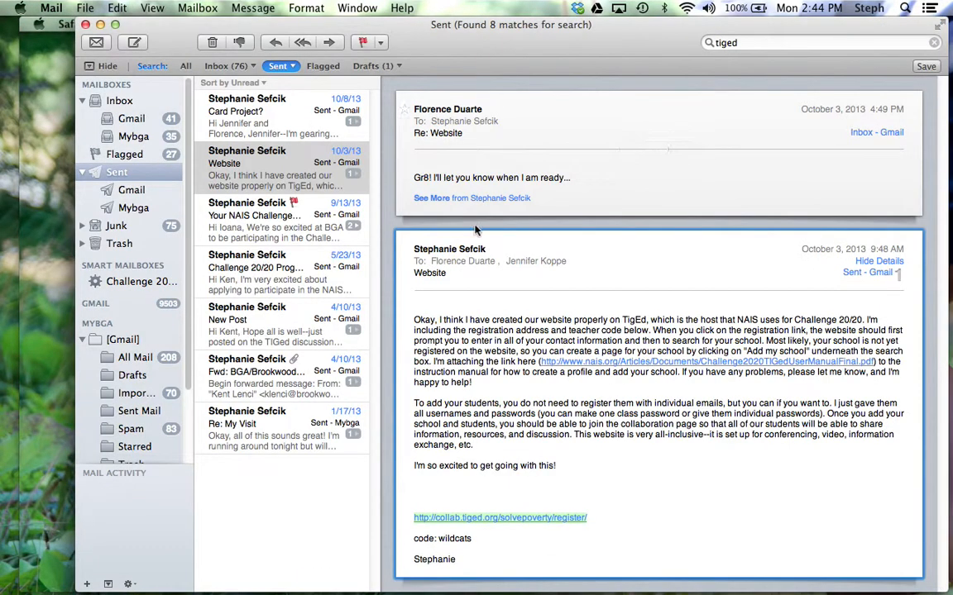
pyautogui.scroll(-1, 471, 506)
pyautogui.scroll(1, 439, 528)
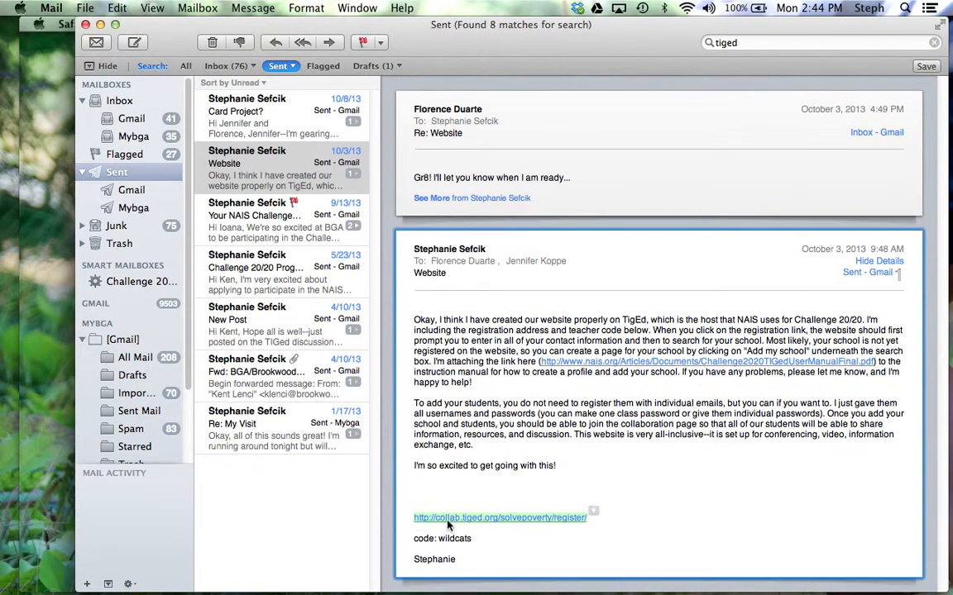